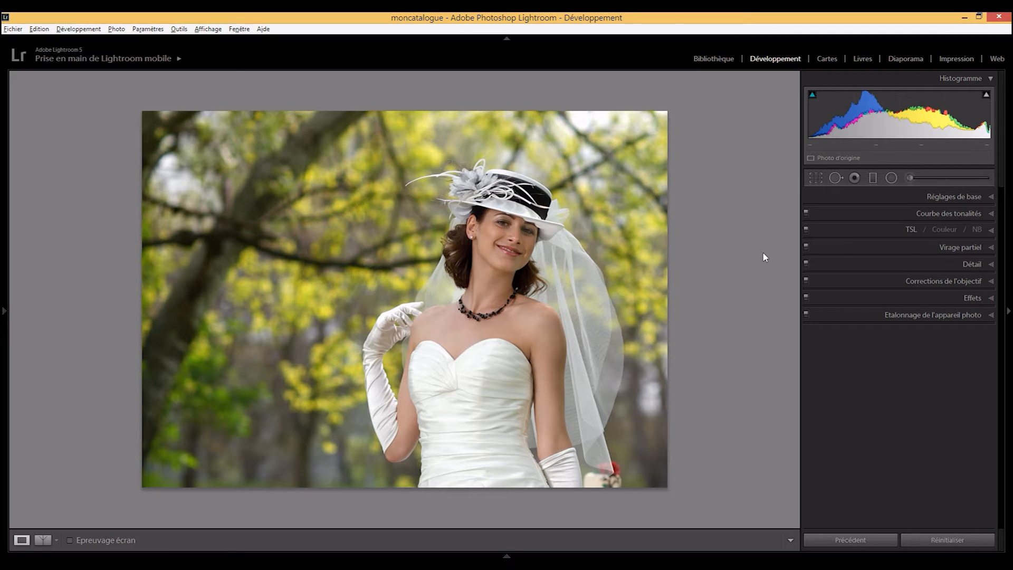
# Step: Draw a radial filter around the bride and adjust it into a tall ellipse enclosing her hat, head and upper body
pyautogui.click(892, 179)
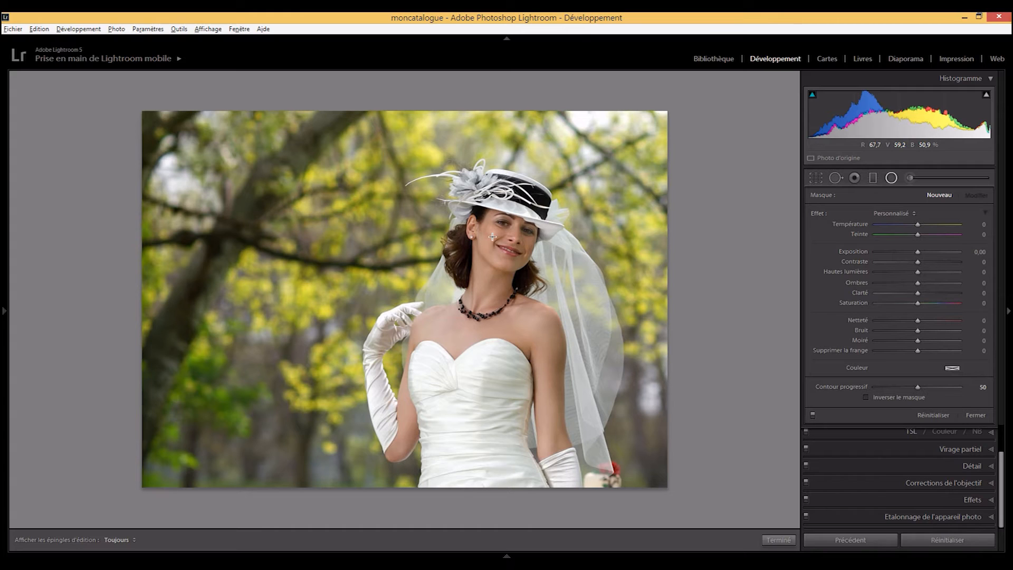
pyautogui.moveTo(488, 222); pyautogui.dragTo(548, 338)
pyautogui.moveTo(488, 221); pyautogui.dragTo(497, 260)
pyautogui.moveTo(497, 378); pyautogui.dragTo(497, 436)
pyautogui.moveTo(437, 260); pyautogui.dragTo(404, 261)
pyautogui.moveTo(500, 85); pyautogui.dragTo(502, 127)
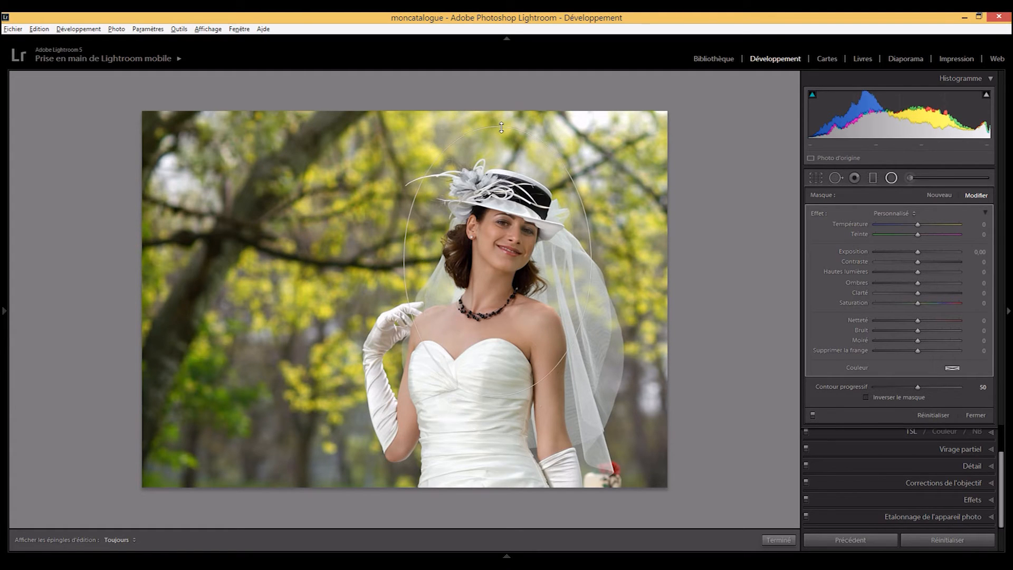
pyautogui.moveTo(594, 260); pyautogui.dragTo(591, 262)
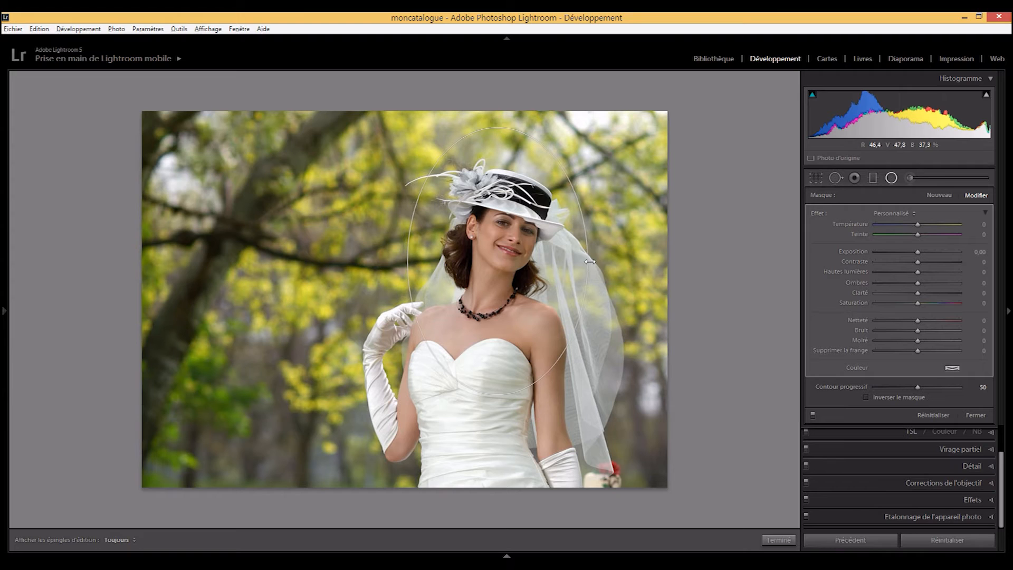
pyautogui.moveTo(496, 260); pyautogui.dragTo(496, 281)
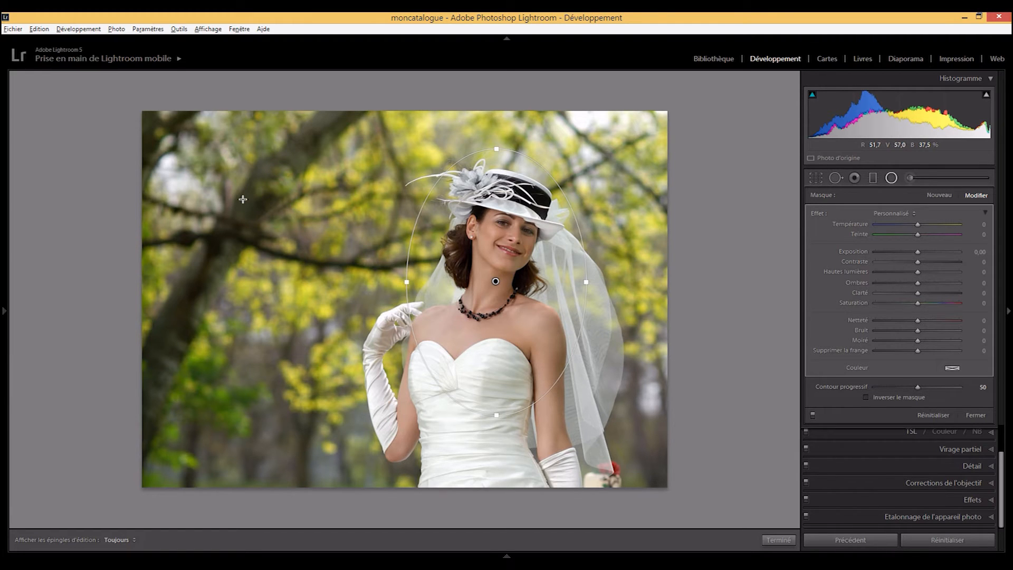
# Step: Try a second, circular radial filter over the tree trunk in the background and delete it
pyautogui.moveTo(236, 186); pyautogui.dragTo(289, 238)
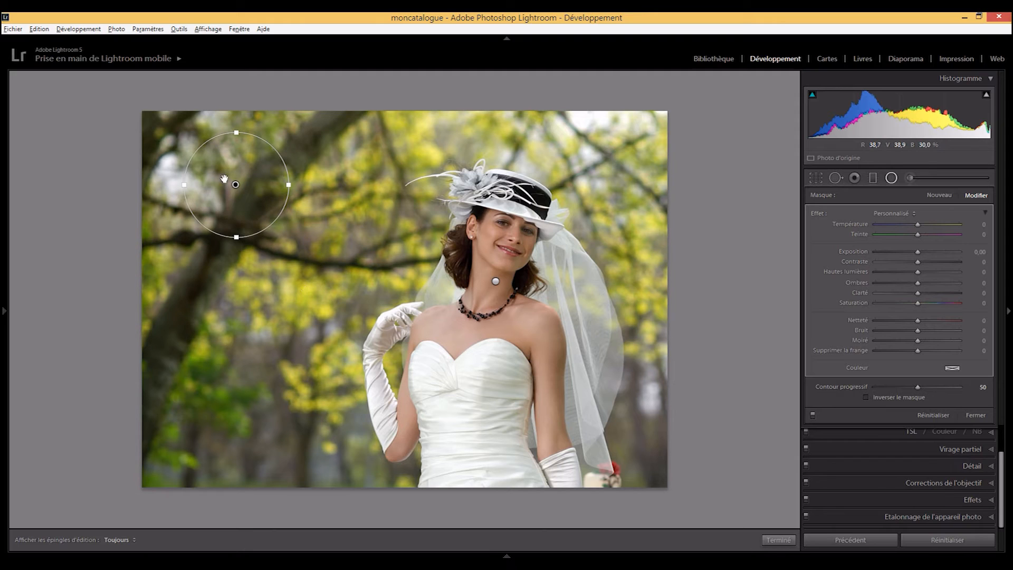
pyautogui.press('Delete')
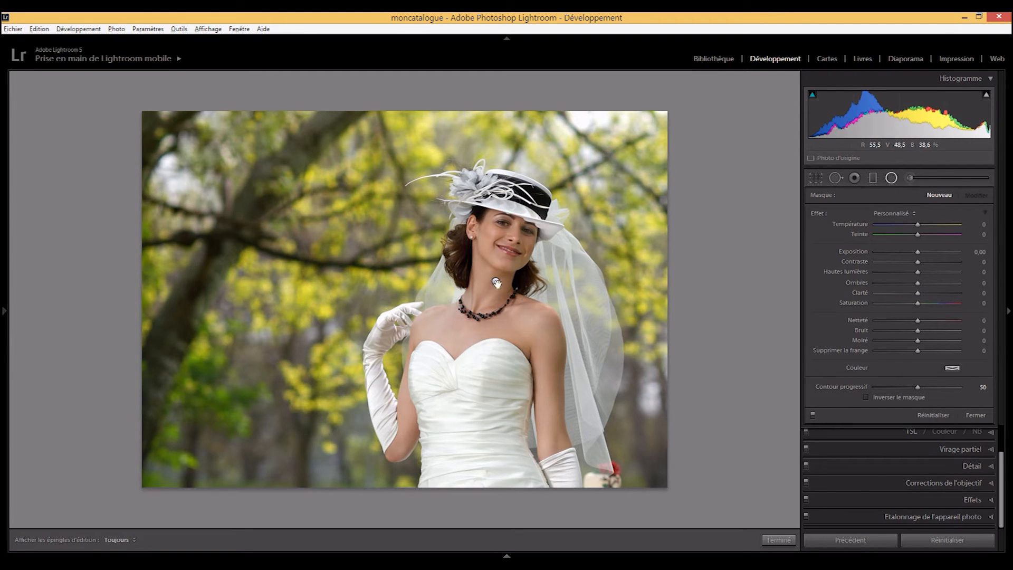
# Step: Select the radial filter around the bride and lower its exposure to -2.24 to darken the surroundings
pyautogui.click(497, 282)
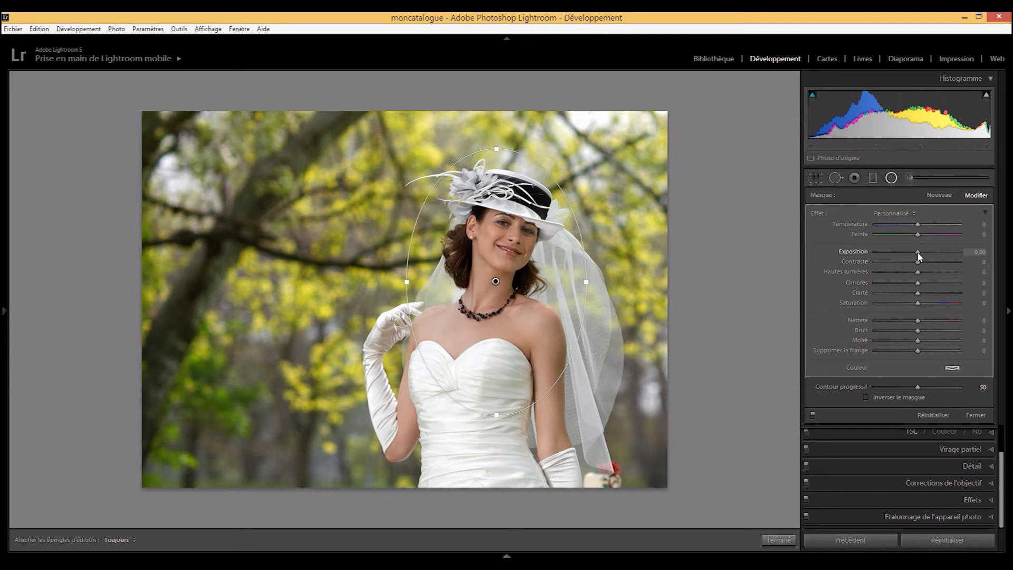
pyautogui.moveTo(917, 253); pyautogui.dragTo(914, 252)
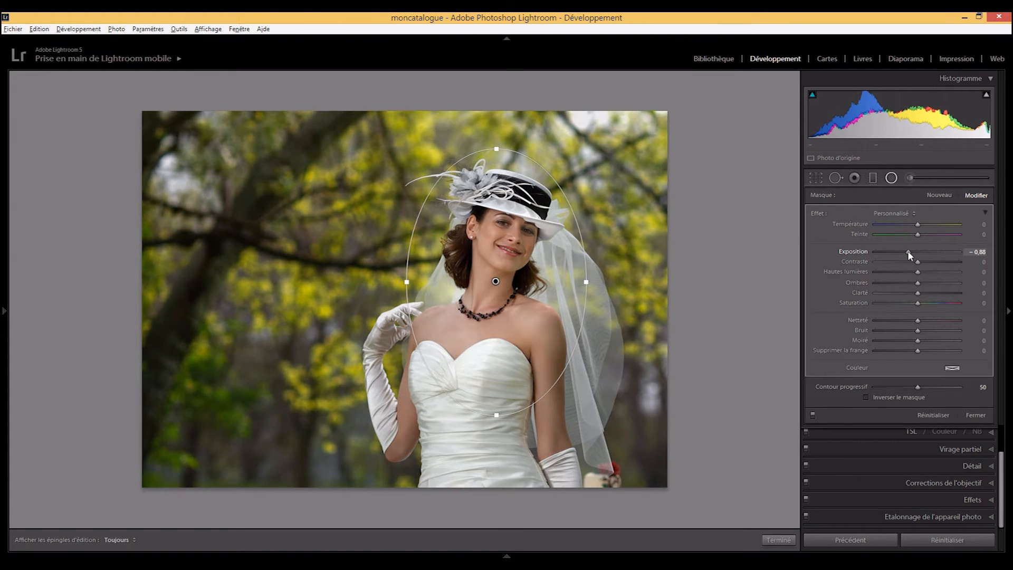
pyautogui.moveTo(906, 252); pyautogui.dragTo(894, 251)
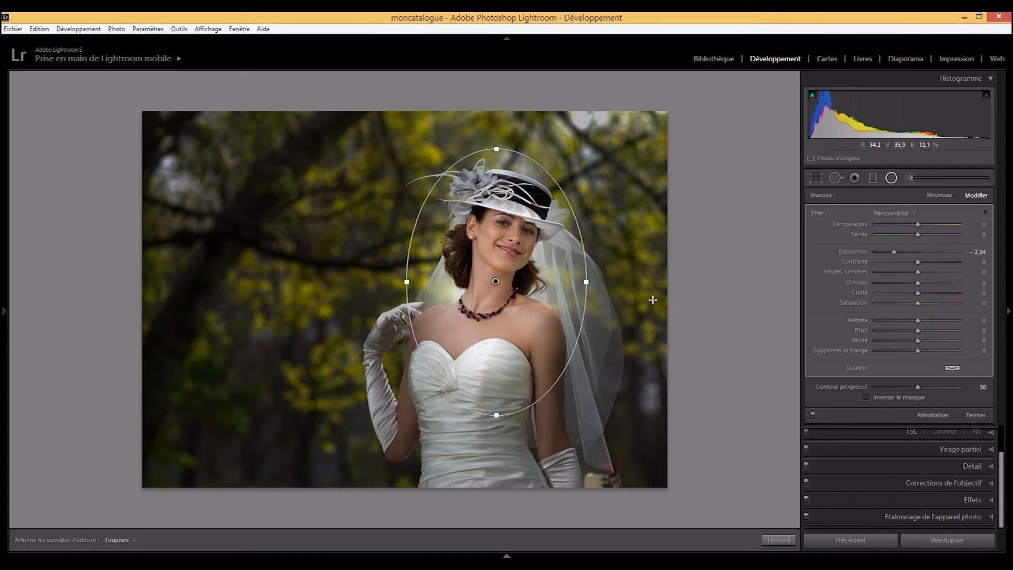
# Step: Readjust the size and position of the ellipse around the bride and set its feathering (Contour progressif) to 100
pyautogui.moveTo(496, 416); pyautogui.dragTo(495, 428)
pyautogui.moveTo(495, 287); pyautogui.dragTo(487, 294)
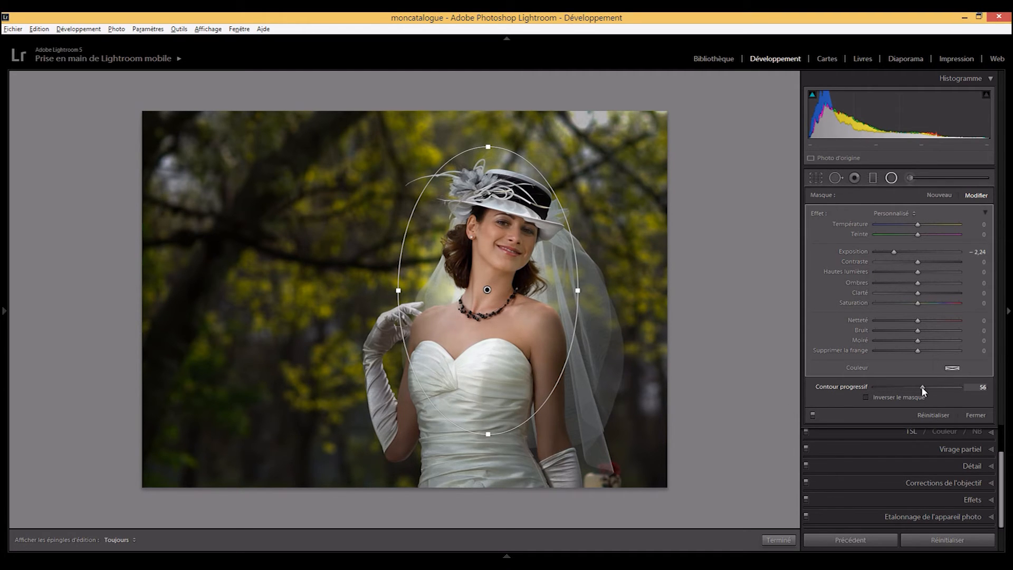
pyautogui.moveTo(932, 387); pyautogui.dragTo(961, 387)
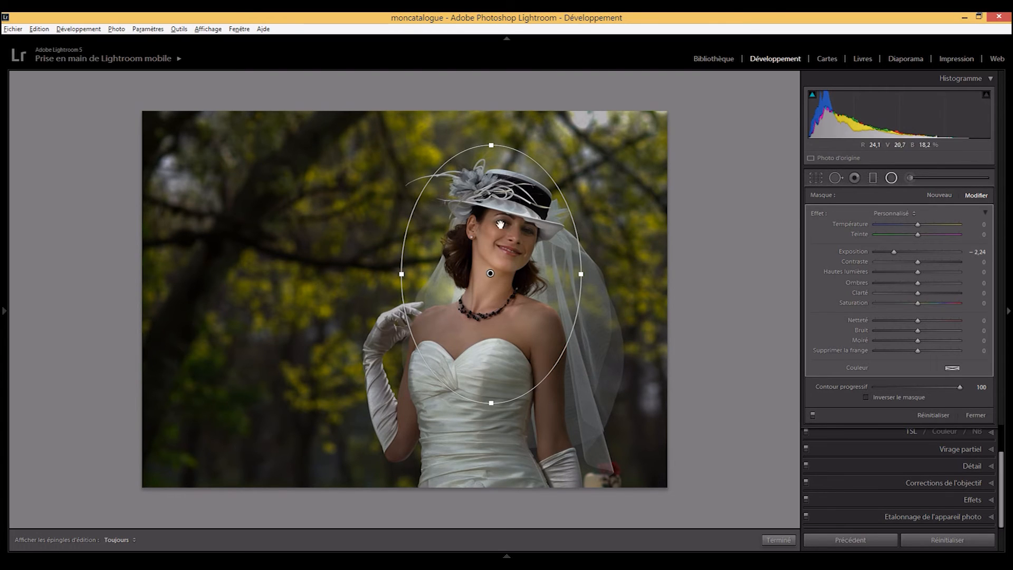
# Step: Add a new small radial filter over the bride's face and invert its mask so it affects the inside
pyautogui.click(933, 194)
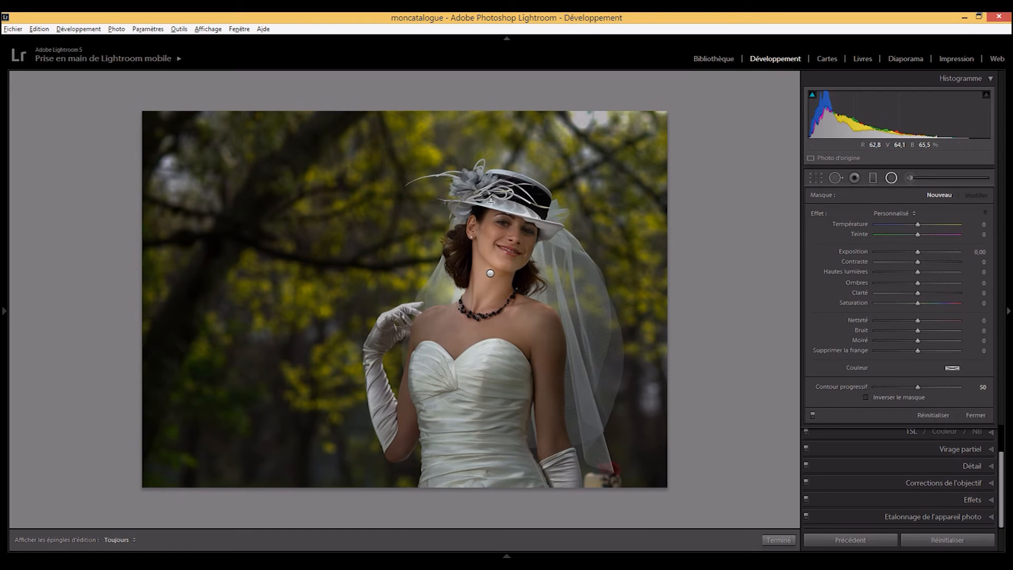
pyautogui.moveTo(490, 203); pyautogui.dragTo(512, 233)
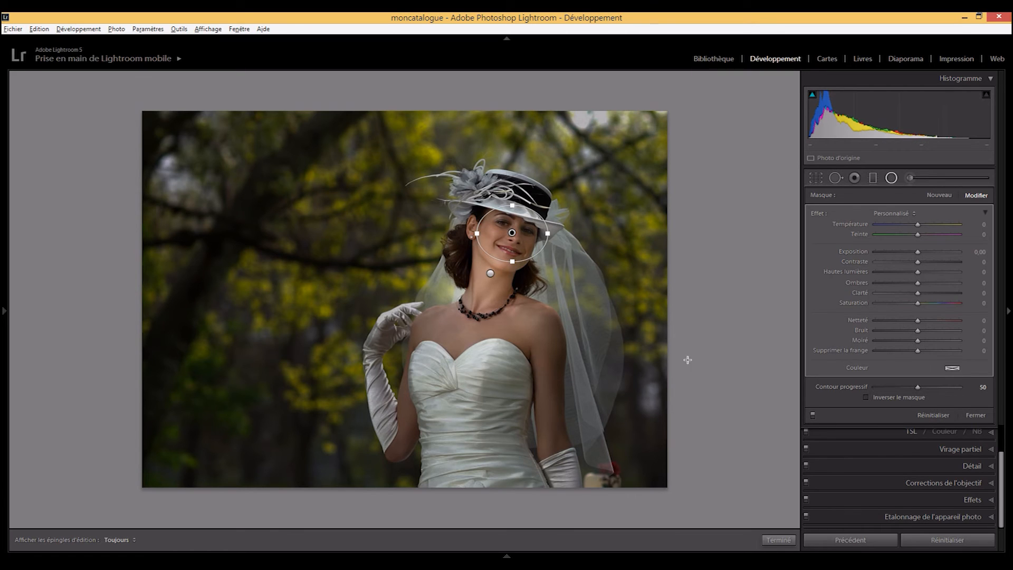
pyautogui.click(866, 397)
# Step: Set the face filter's exposure to 0.78 and its feathering (Contour progressif) to 62
pyautogui.moveTo(919, 256); pyautogui.dragTo(922, 256)
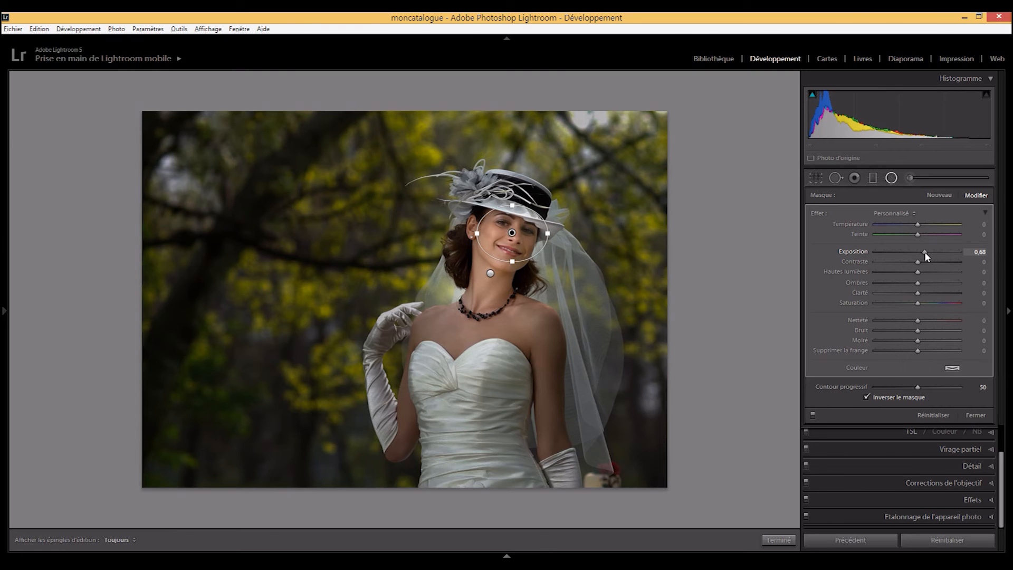
pyautogui.moveTo(926, 252); pyautogui.dragTo(927, 253)
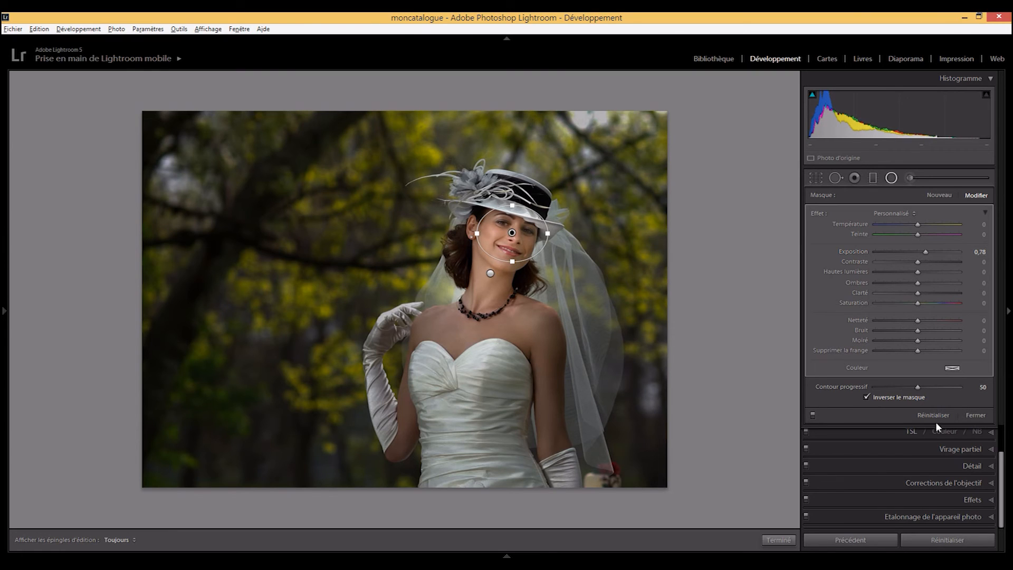
pyautogui.moveTo(918, 388); pyautogui.dragTo(919, 388)
# Step: Compare the photo with the radial filters off and on, review both filters' settings, and leave the Radial Filter tool
pyautogui.click(812, 416)
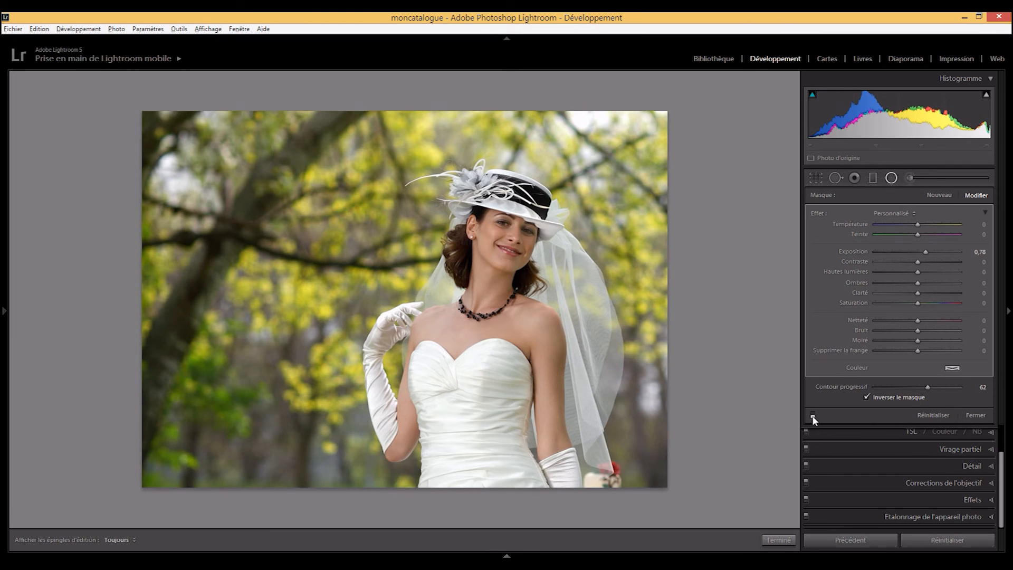
pyautogui.click(814, 417)
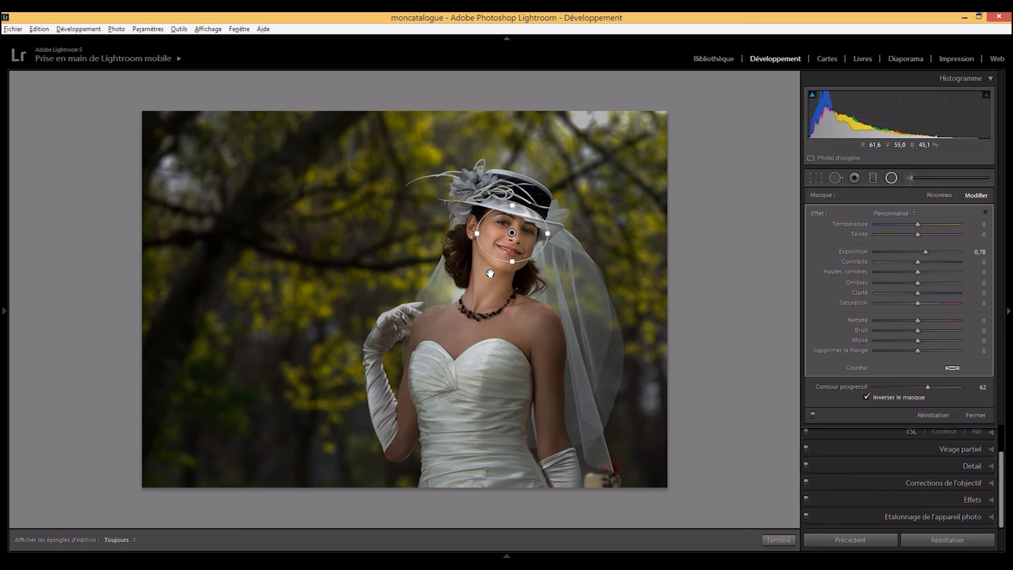
pyautogui.click(491, 273)
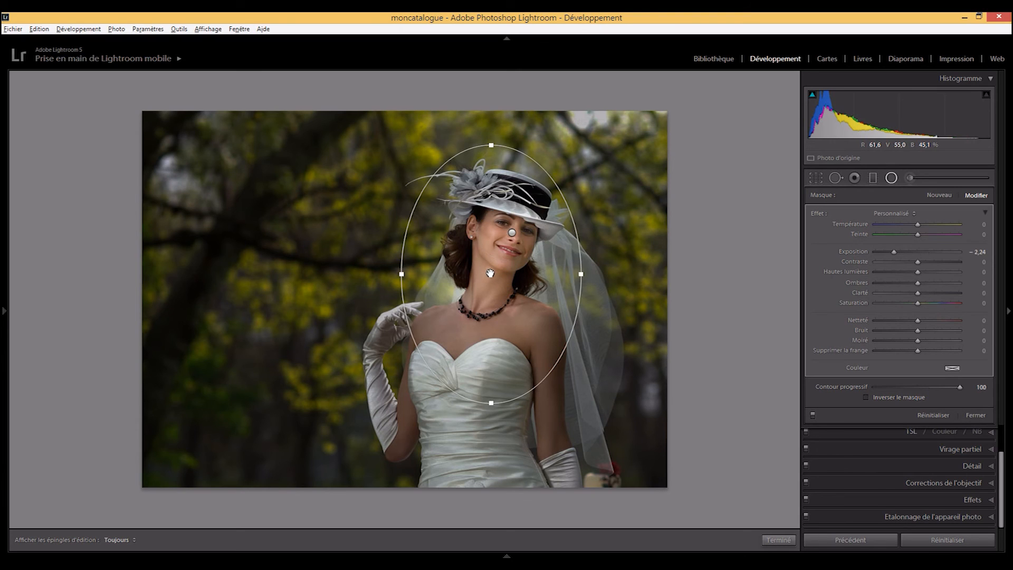
pyautogui.click(512, 233)
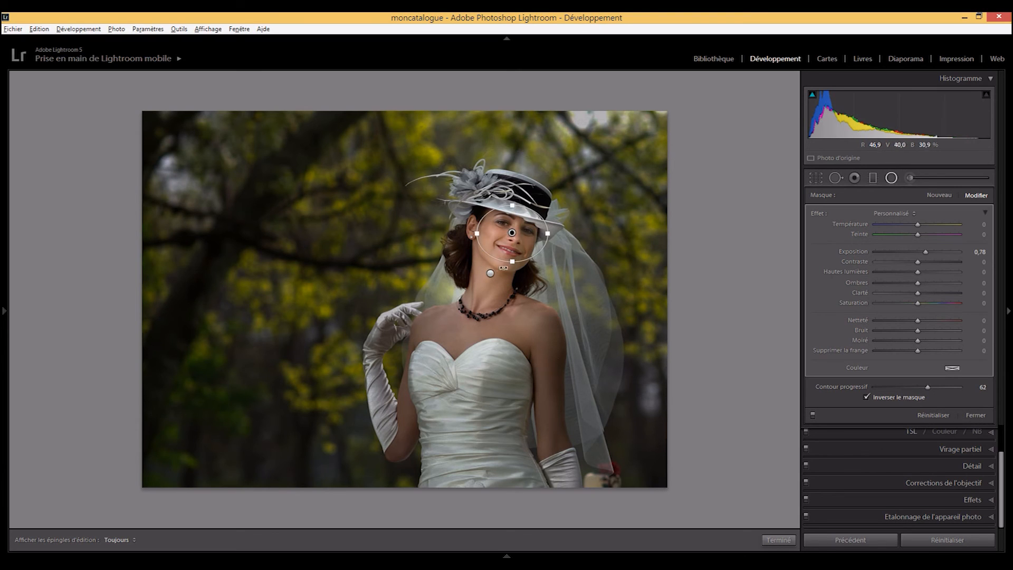
pyautogui.click(490, 273)
pyautogui.click(512, 233)
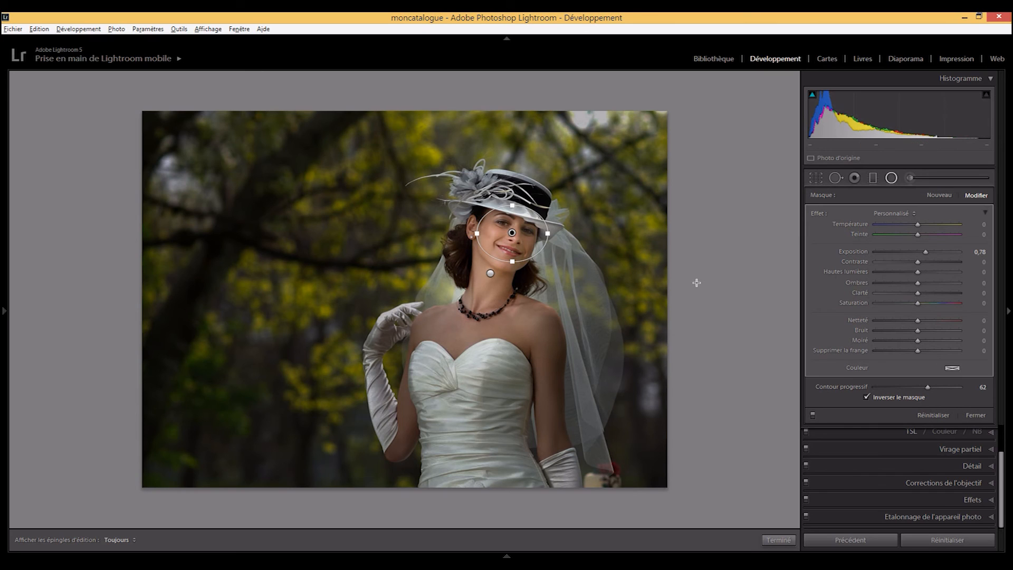
pyautogui.click(892, 178)
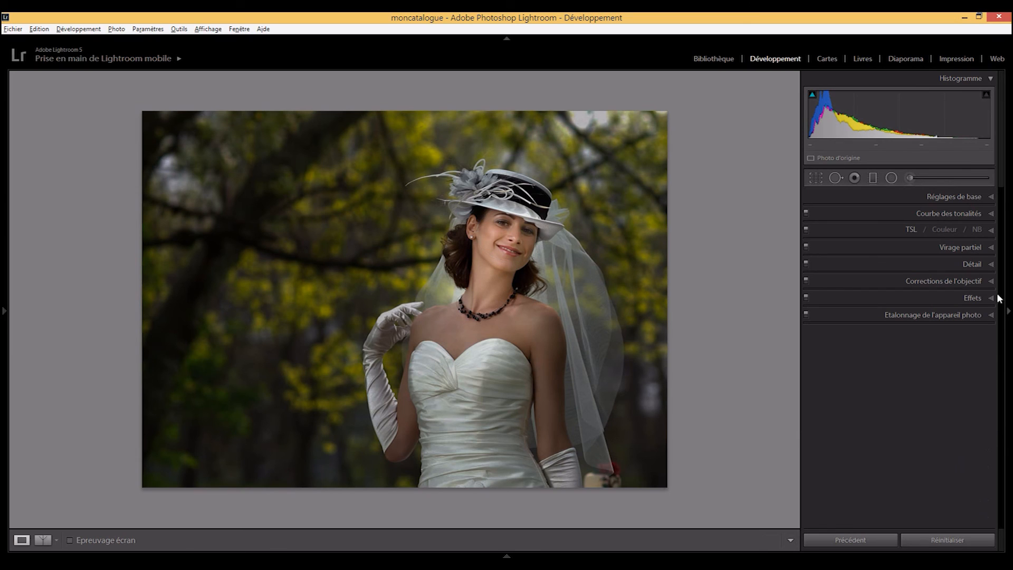
# Step: Apply manual lens vignetting in the lens corrections with amount (Quantité) -100 and midpoint (Milieu) 19
pyautogui.click(992, 282)
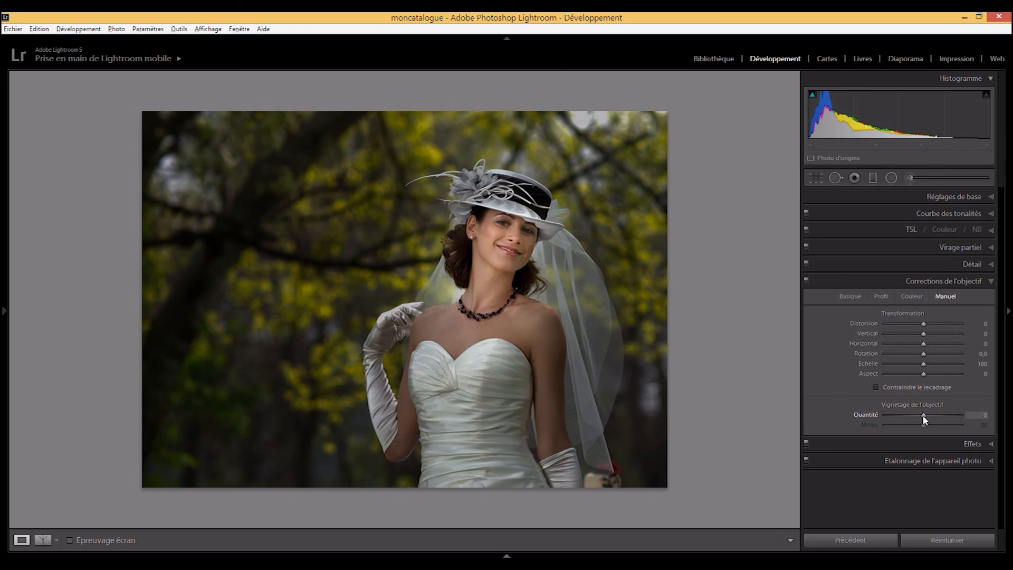
pyautogui.moveTo(922, 415); pyautogui.dragTo(872, 417)
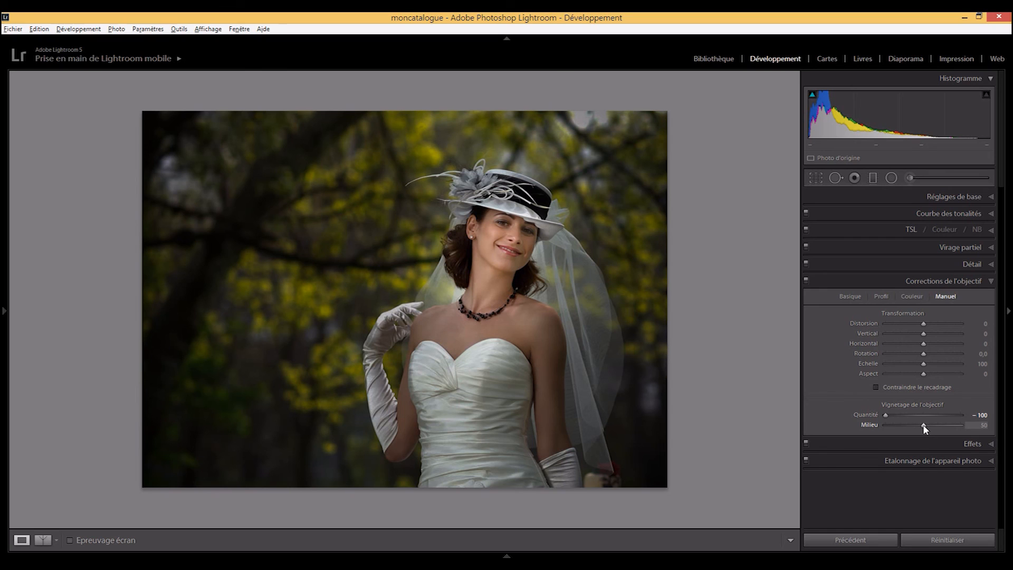
pyautogui.moveTo(923, 425); pyautogui.dragTo(895, 423)
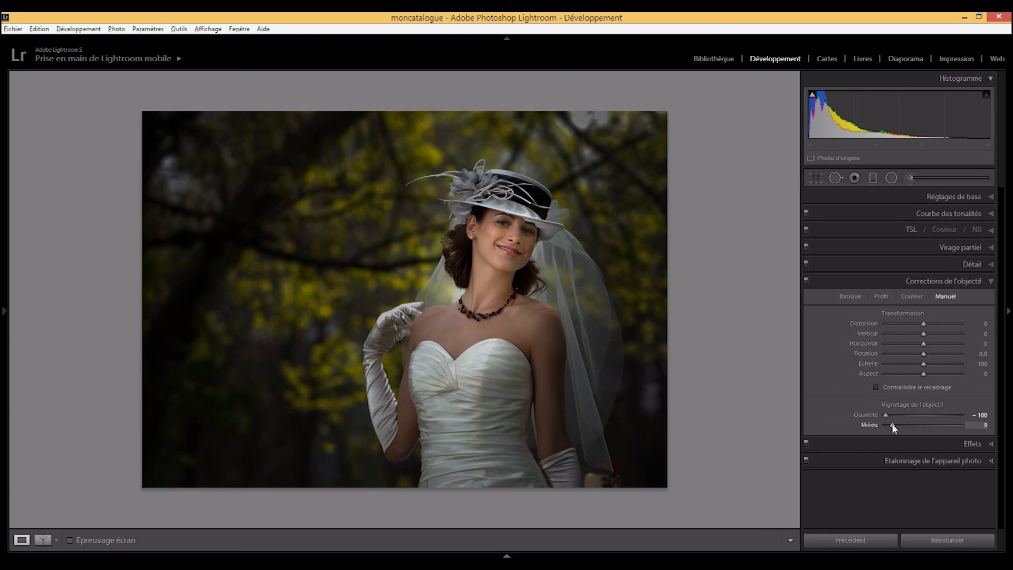
pyautogui.moveTo(892, 423)
pyautogui.mouseDown()
pyautogui.moveTo(955, 430)
pyautogui.moveTo(900, 425)
pyautogui.mouseUp()
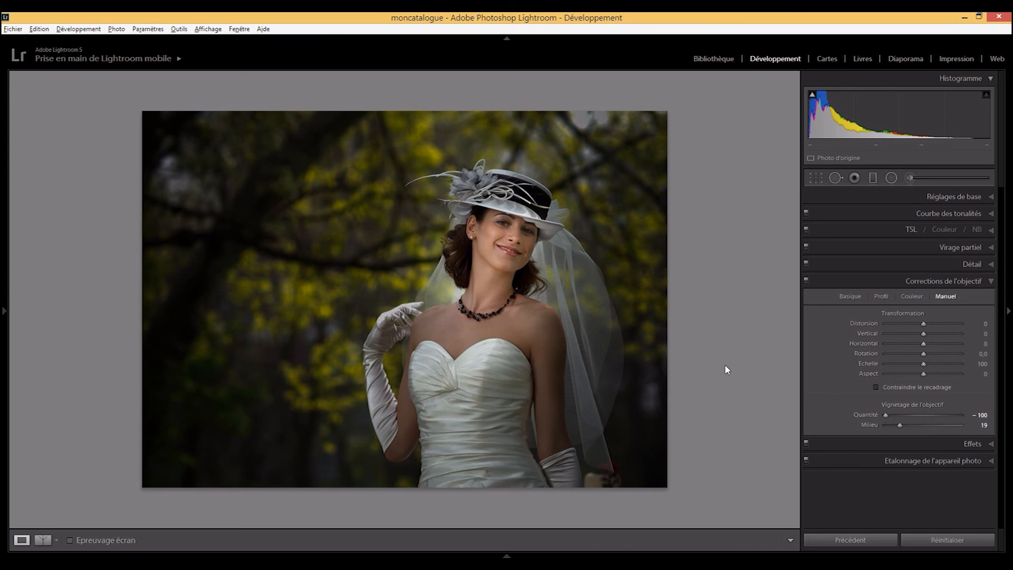
pyautogui.click(992, 281)
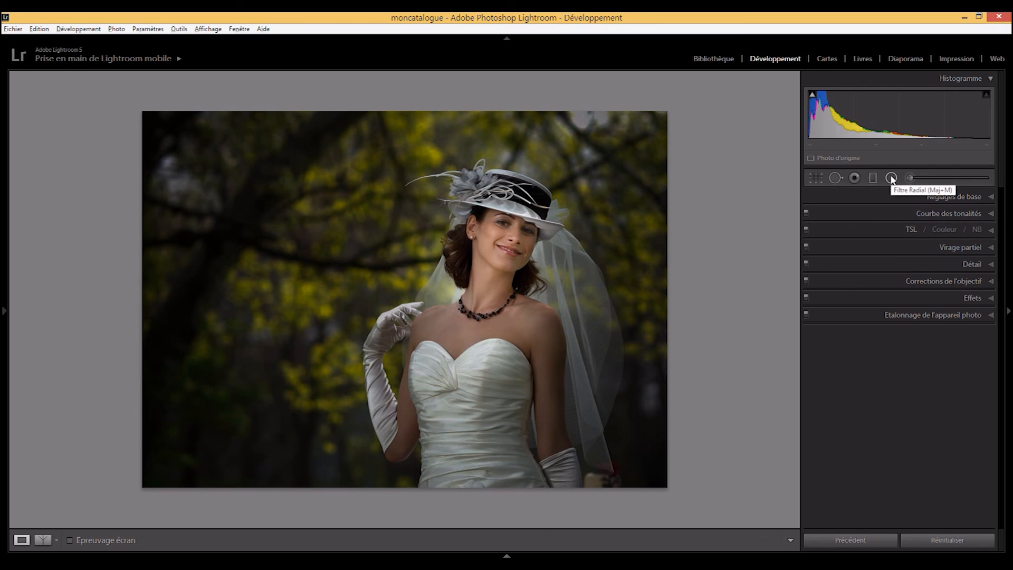
# Step: Show the original and the edited photo side by side in a before/after comparison
pyautogui.click(56, 540)
pyautogui.click(121, 505)
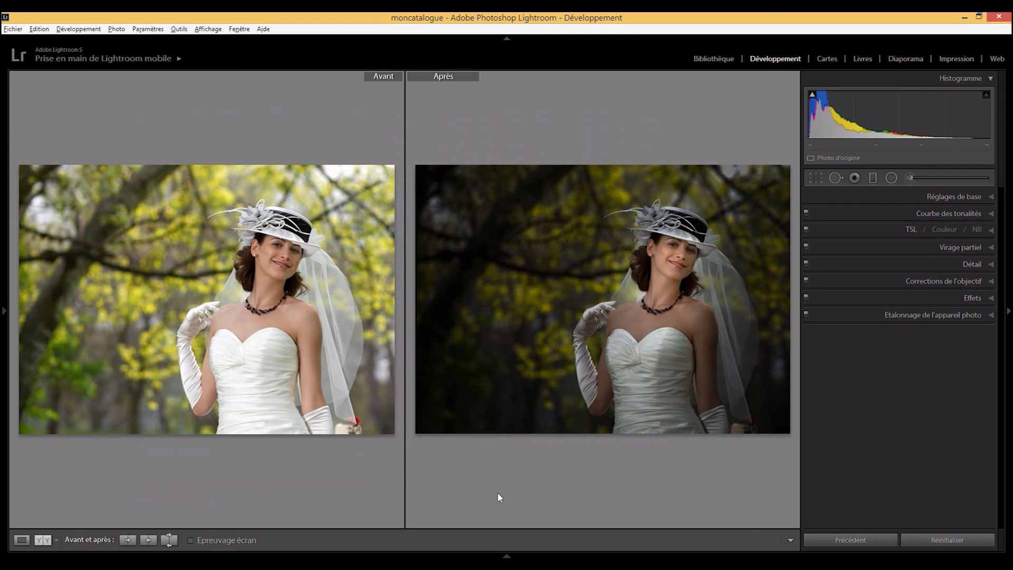